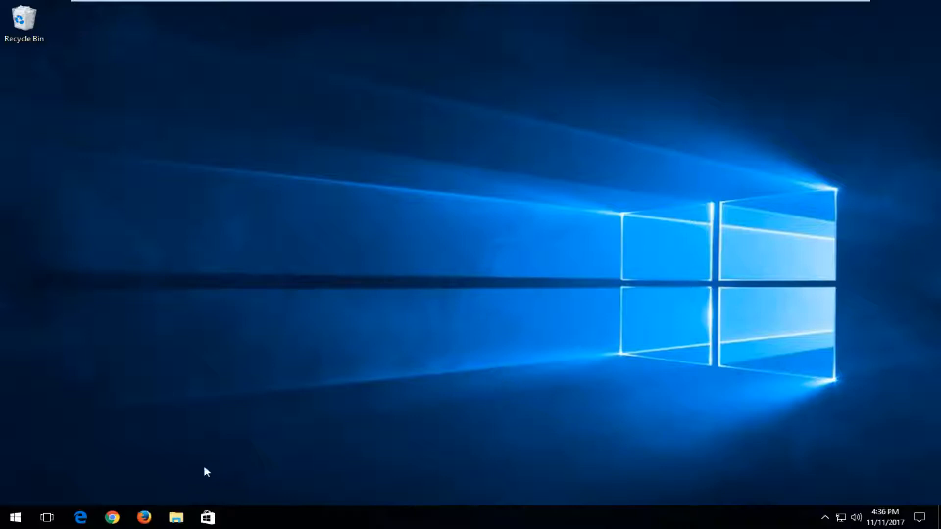
# In Chrome, search Google for "dell printer drivers" from google.com
pyautogui.click(111, 517)
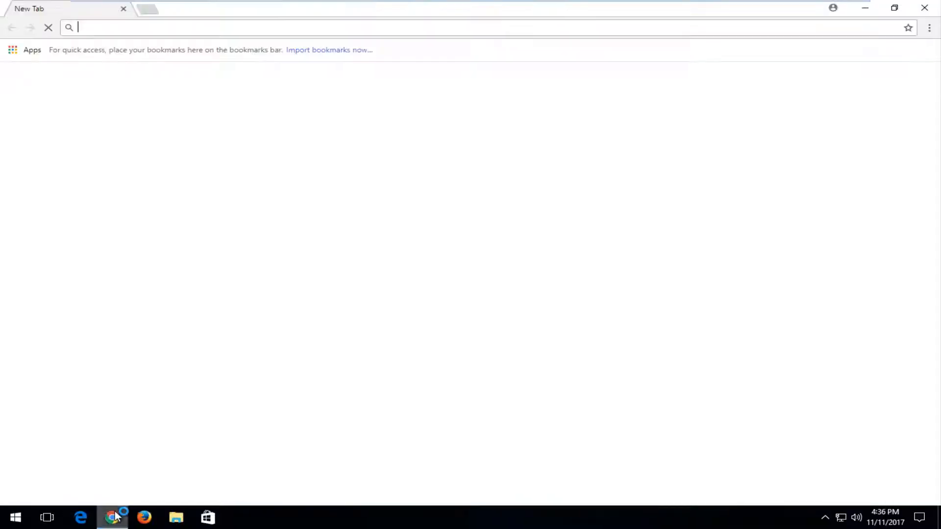
pyautogui.write('go')
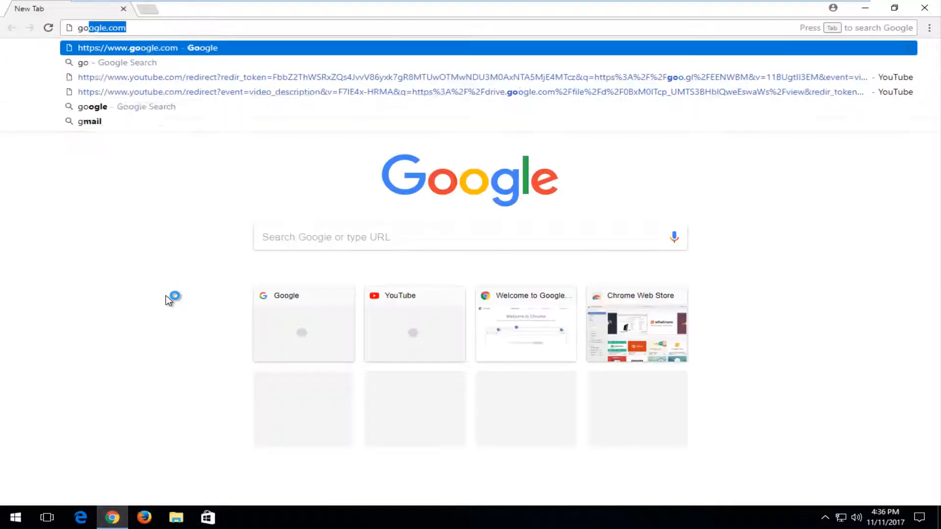
pyautogui.write('ogle.com')
pyautogui.press('Return')
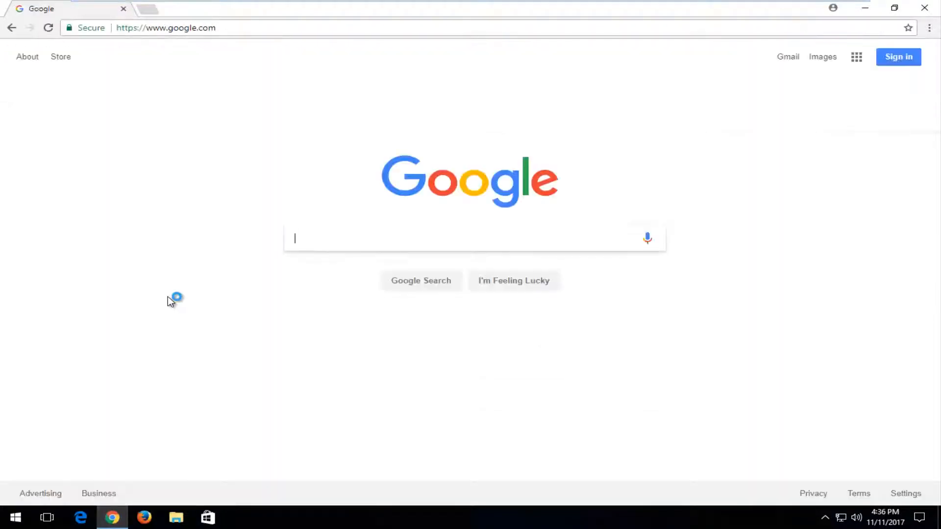
pyautogui.click(314, 240)
pyautogui.write('de')
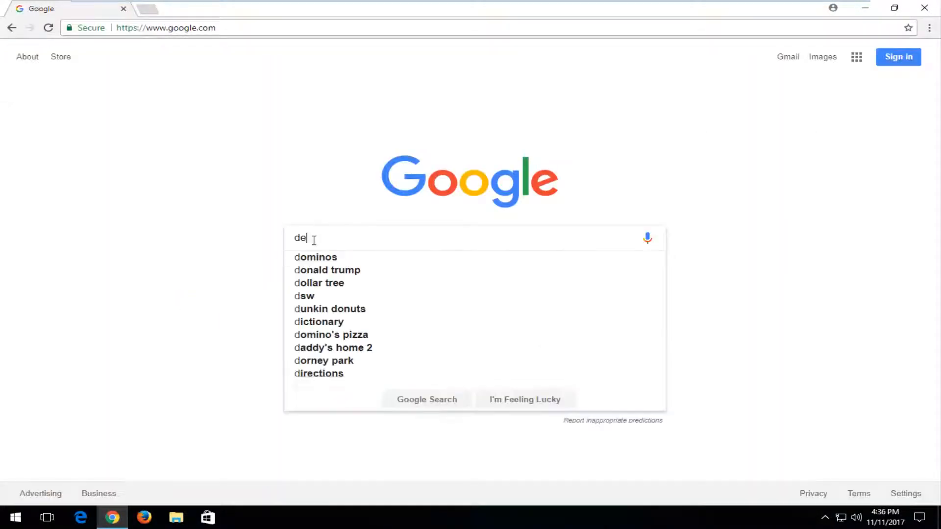
pyautogui.write('dell printer sri')
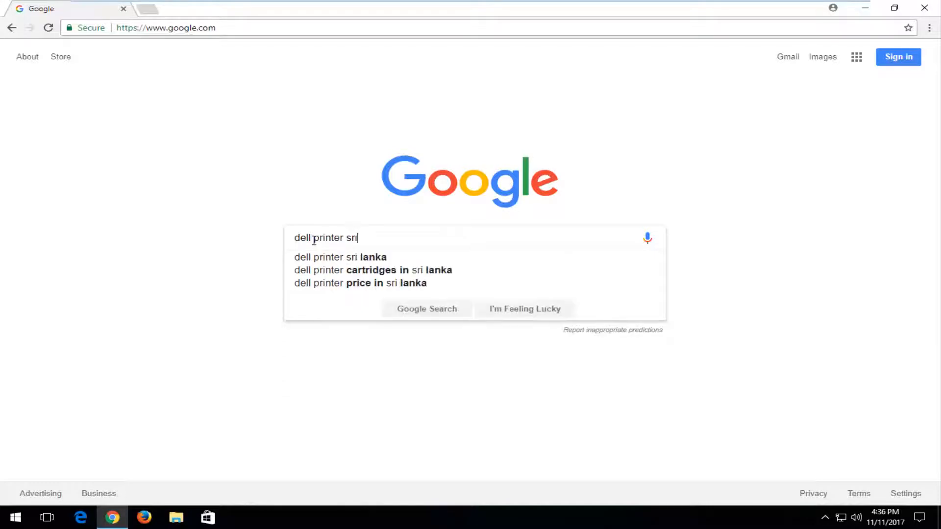
pyautogui.press('BackSpace')
pyautogui.press('BackSpace')
pyautogui.write('drivers')
pyautogui.press('Return')
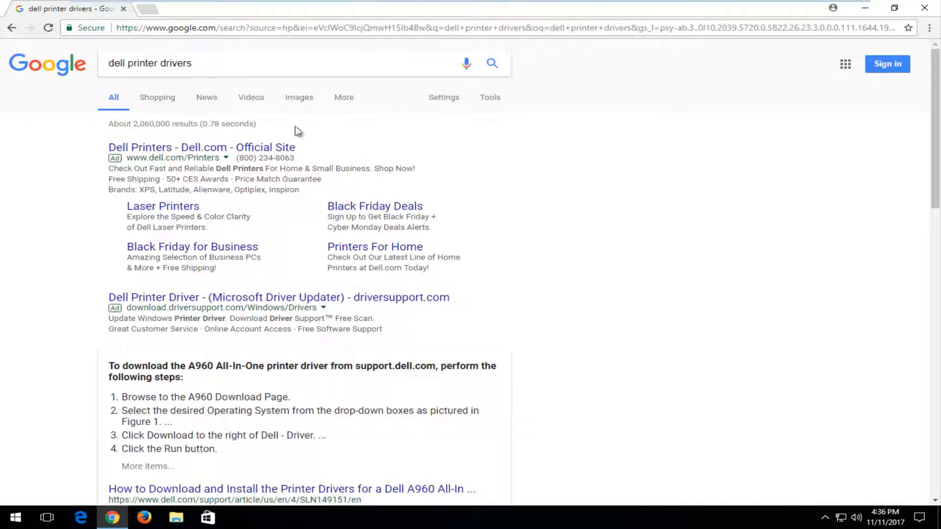
pyautogui.scroll(-1, 123, 255)
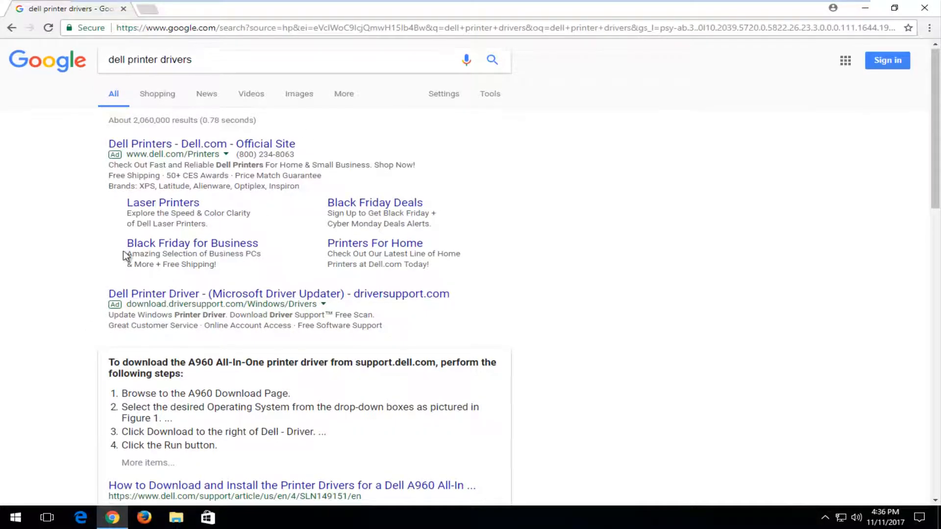
pyautogui.scroll(-2, 123, 255)
pyautogui.scroll(-2, 123, 255)
pyautogui.scroll(-2, 123, 279)
pyautogui.scroll(-2, 125, 296)
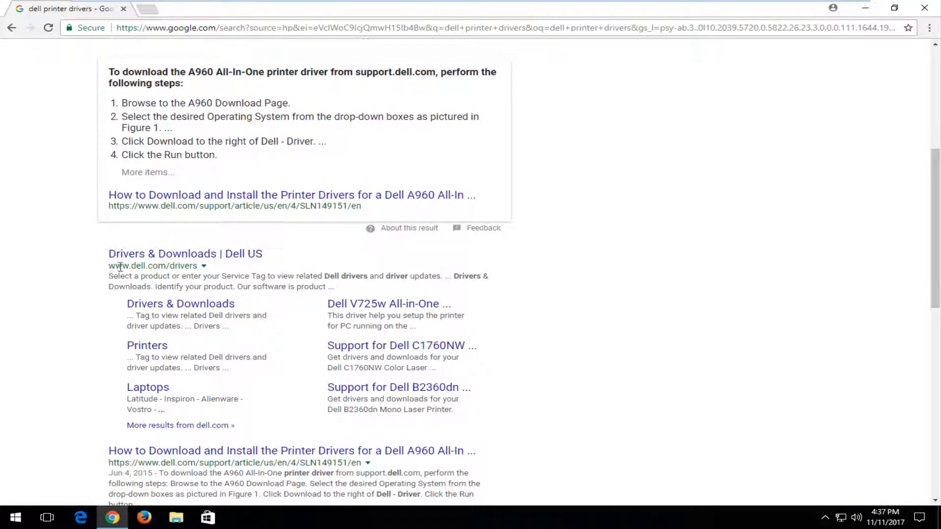
# From the Dell Drivers & Downloads result, browse View products > Printers > All-In-One Inkjet Printers
pyautogui.click(153, 254)
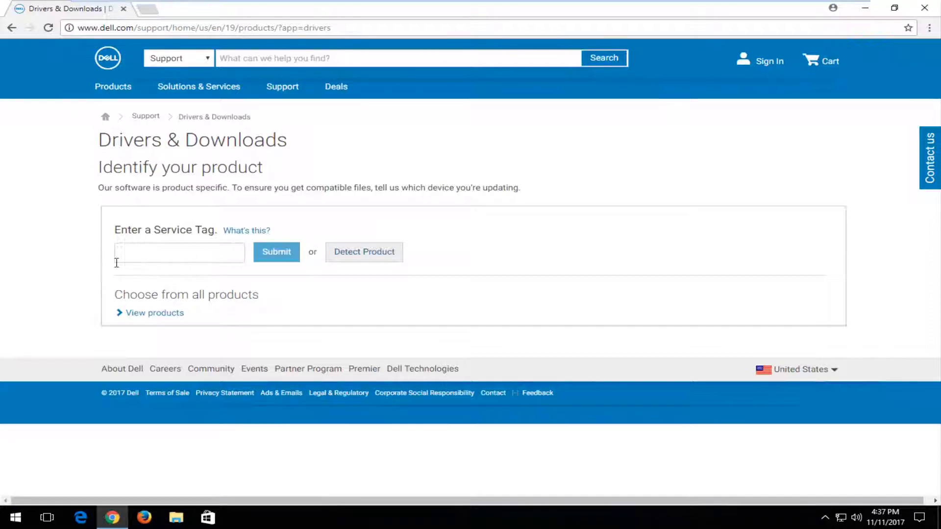
pyautogui.click(156, 314)
pyautogui.scroll(-1, 157, 315)
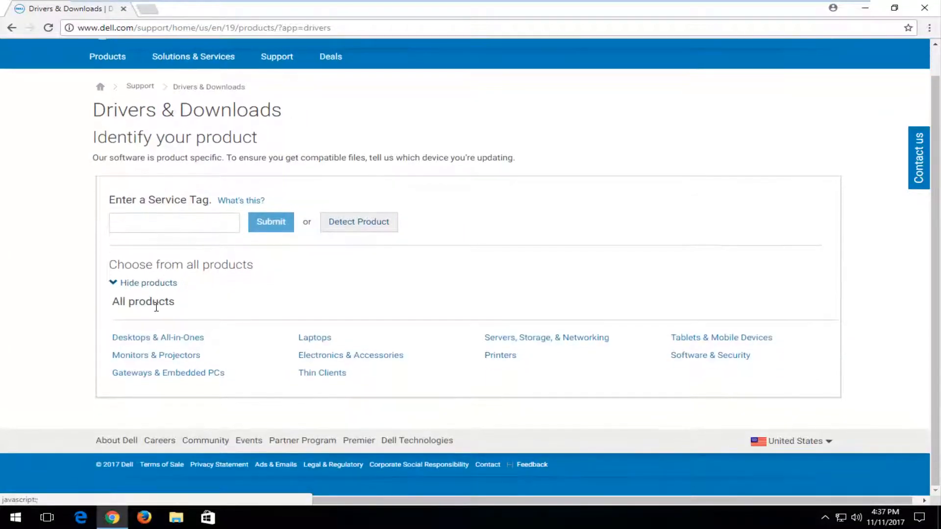
pyautogui.click(497, 359)
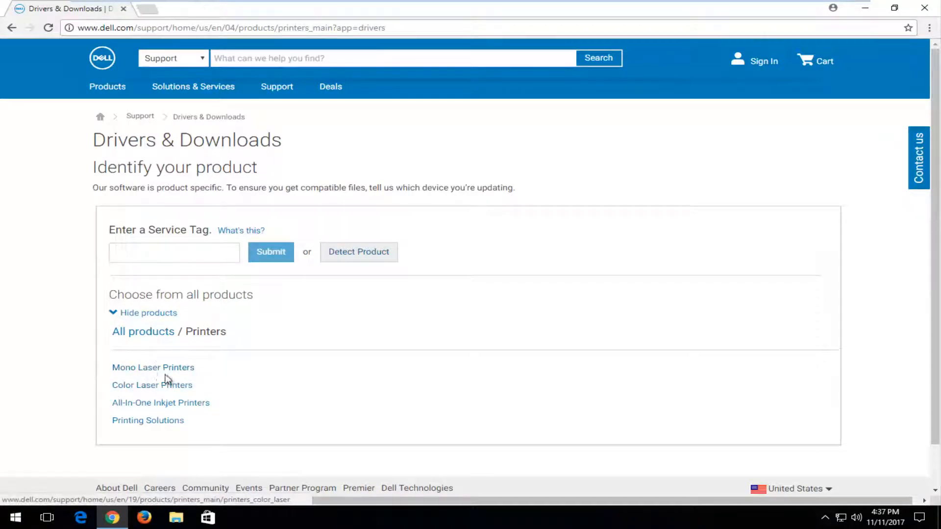
pyautogui.click(154, 423)
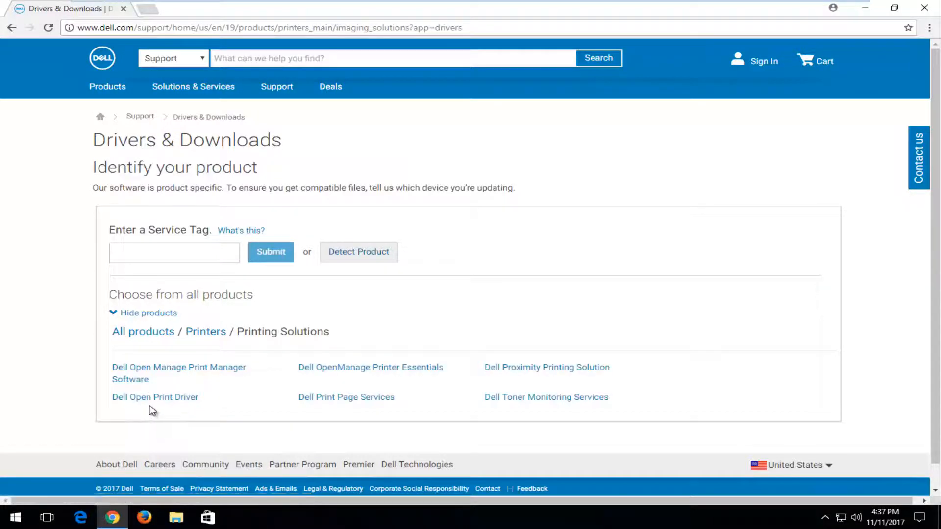
pyautogui.click(204, 331)
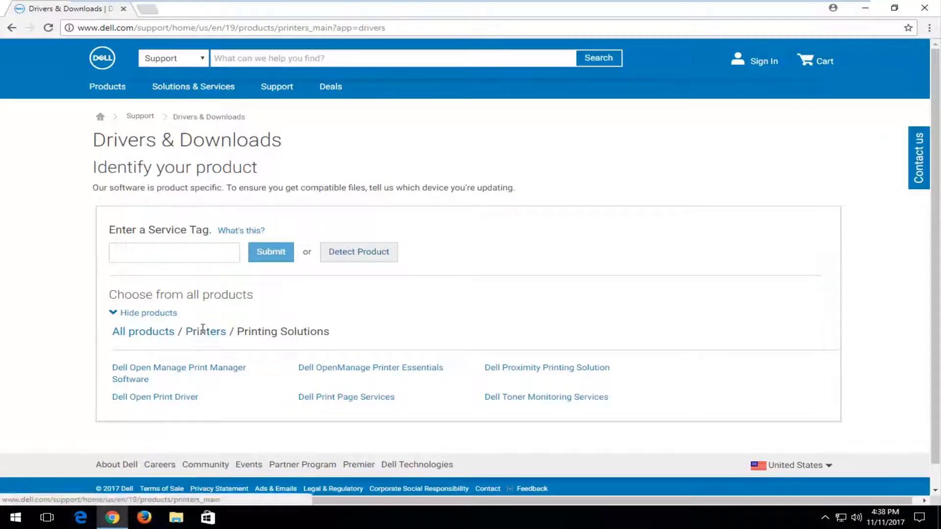
pyautogui.click(152, 403)
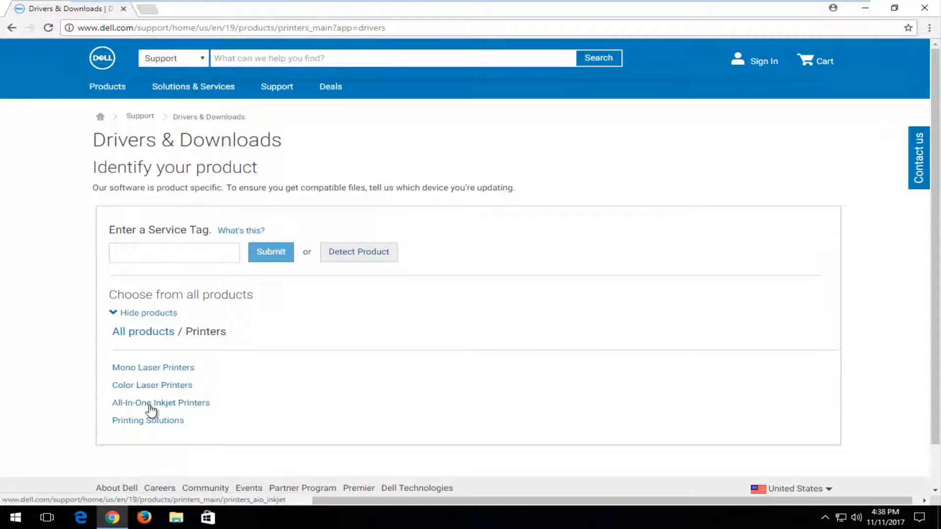
pyautogui.scroll(-3, 153, 409)
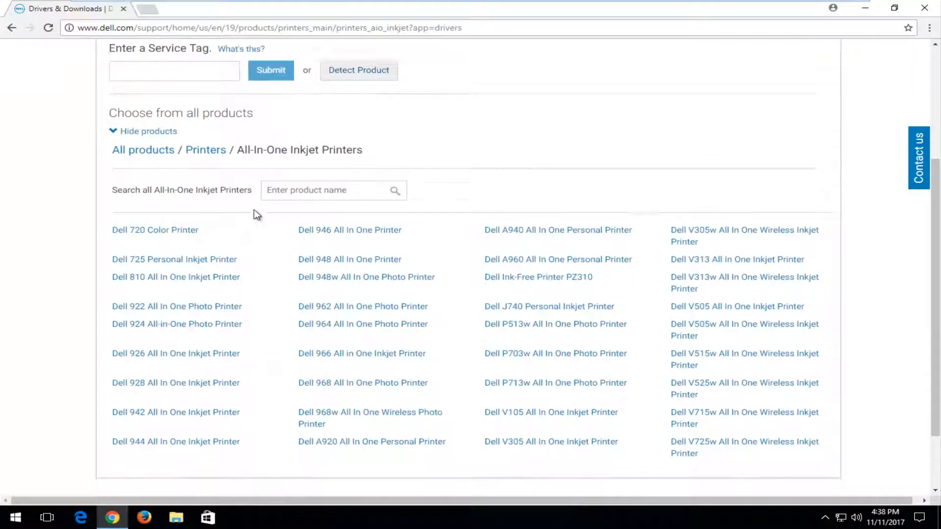
pyautogui.scroll(-2, 250, 221)
pyautogui.scroll(2, 250, 260)
# Search the product name box for 928 and choose Dell 928 All In One Inkjet Printer
pyautogui.click(324, 227)
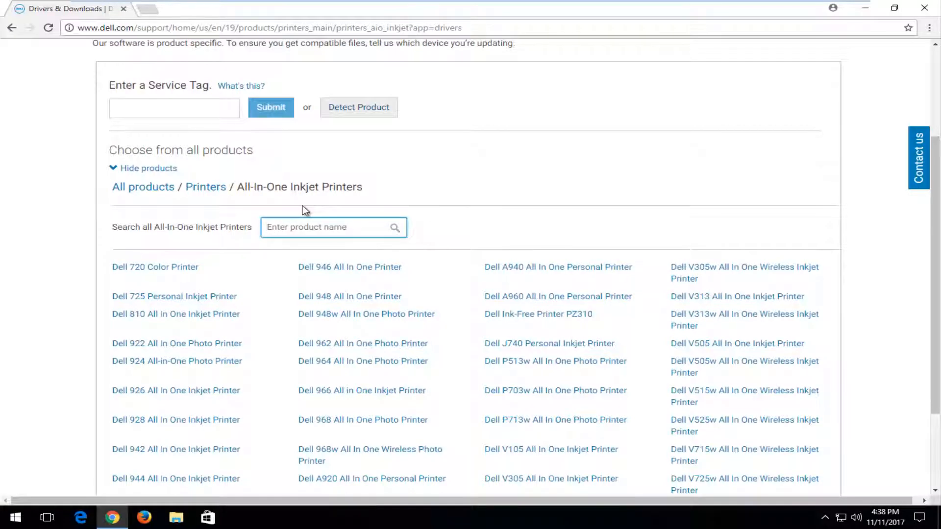
pyautogui.write('Dell 928 All In One Inkjet Prin')
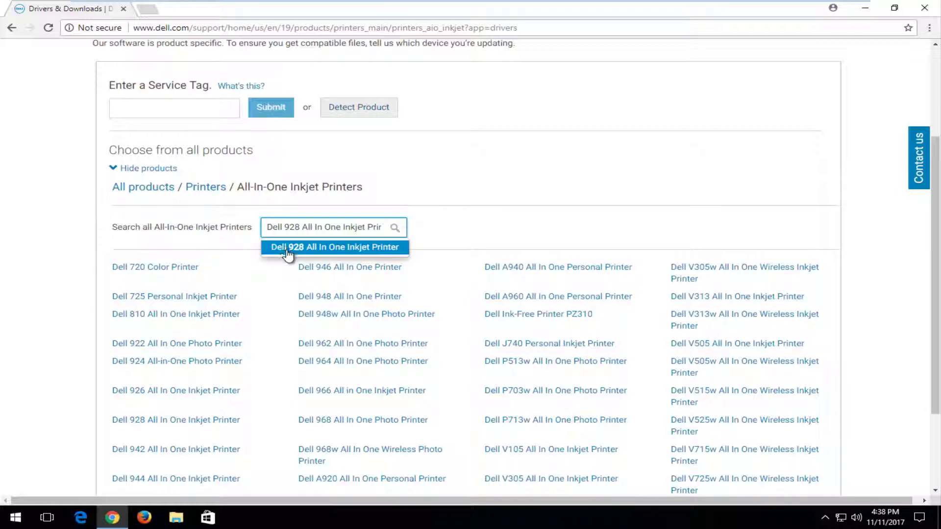
pyautogui.click(288, 251)
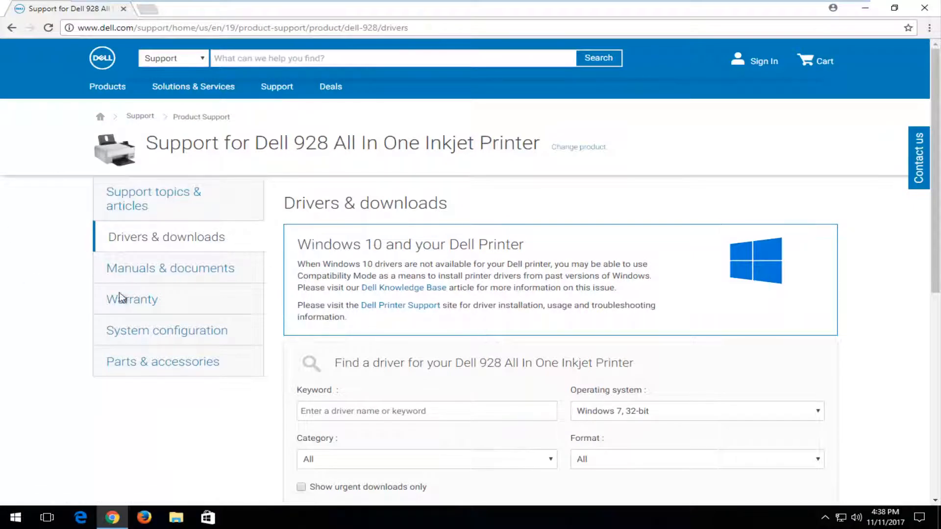
pyautogui.scroll(-1, 250, 265)
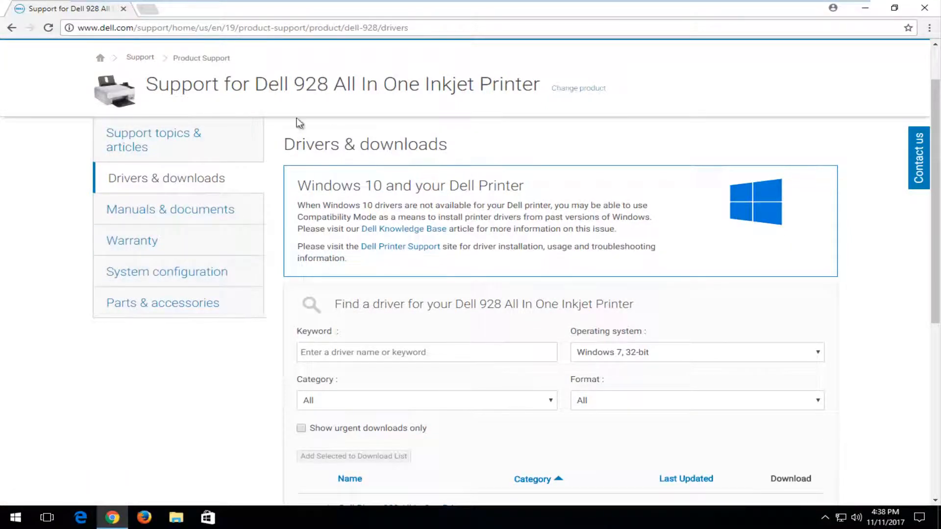
# Try Windows 7, 64-bit in the Operating system filter, then settle back on Windows 7, 32-bit
pyautogui.moveTo(255, 87); pyautogui.dragTo(332, 88)
pyautogui.click(317, 121)
pyautogui.scroll(-1, 383, 168)
pyautogui.scroll(-1, 382, 168)
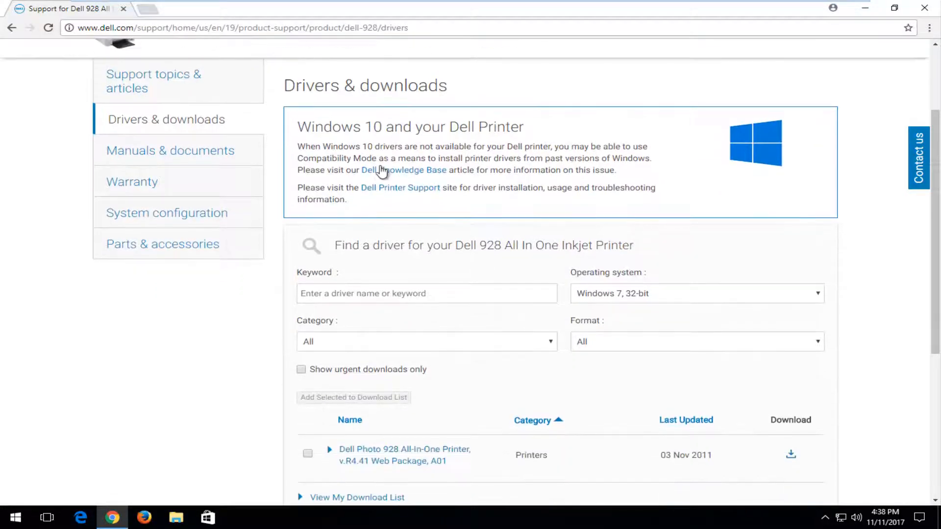
pyautogui.scroll(-1, 383, 168)
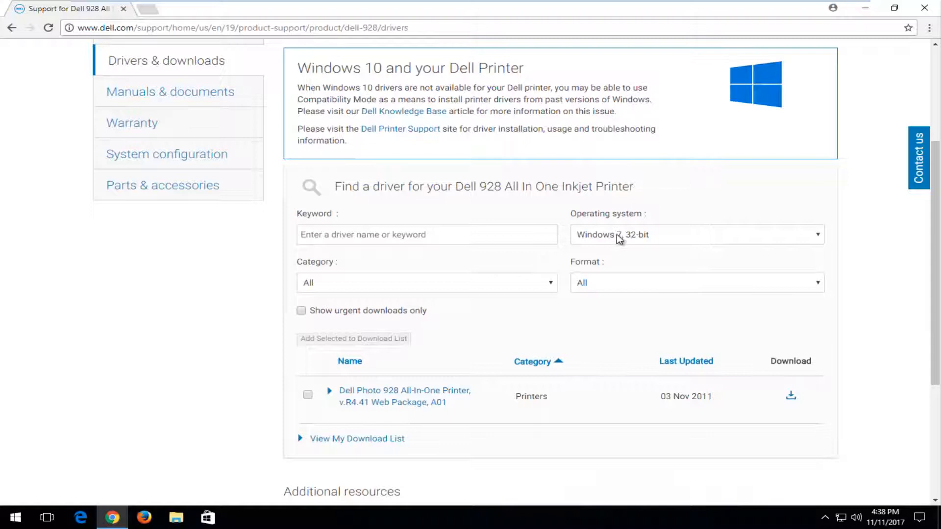
pyautogui.click(624, 235)
pyautogui.click(612, 237)
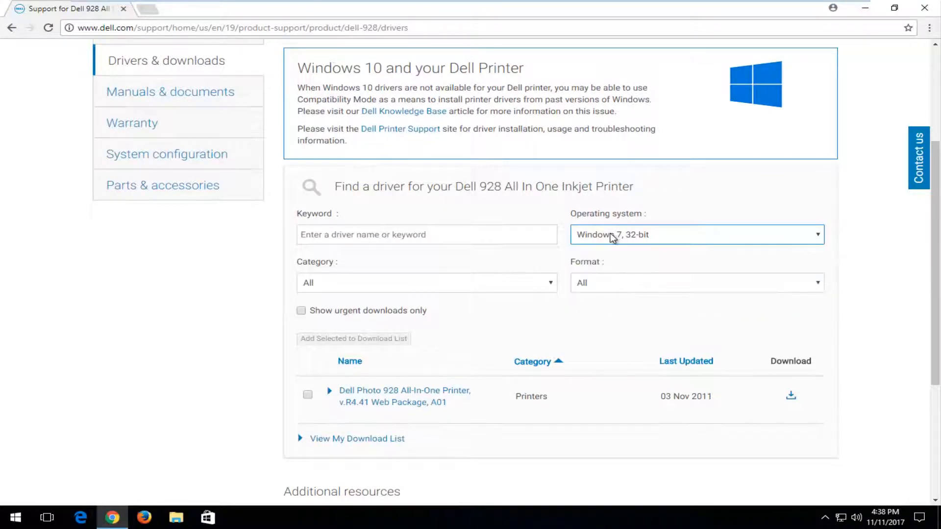
pyautogui.scroll(3, 604, 251)
pyautogui.scroll(-3, 588, 256)
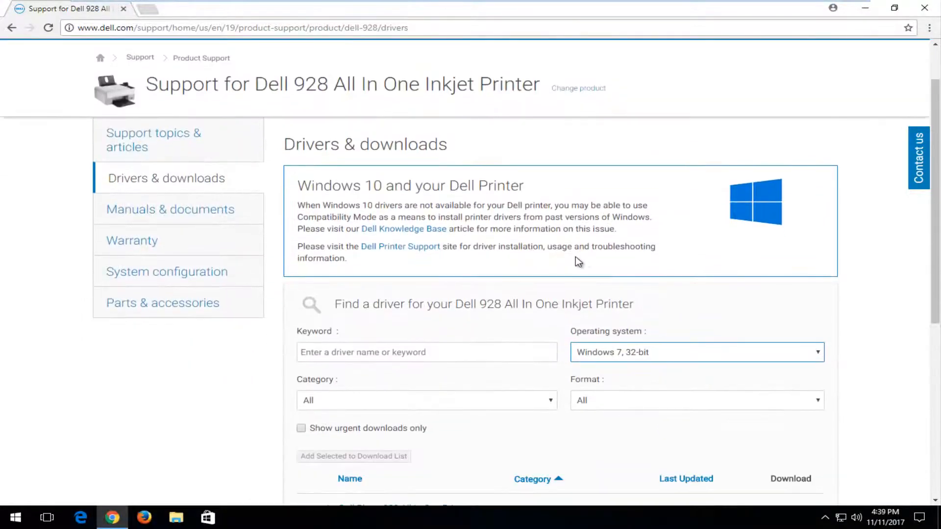
pyautogui.click(698, 234)
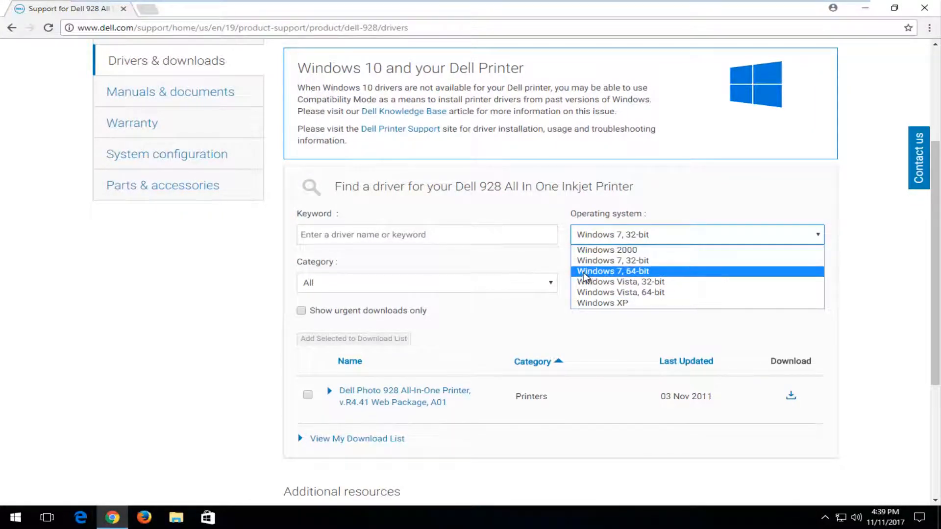
pyautogui.click(586, 272)
pyautogui.click(618, 236)
pyautogui.click(610, 263)
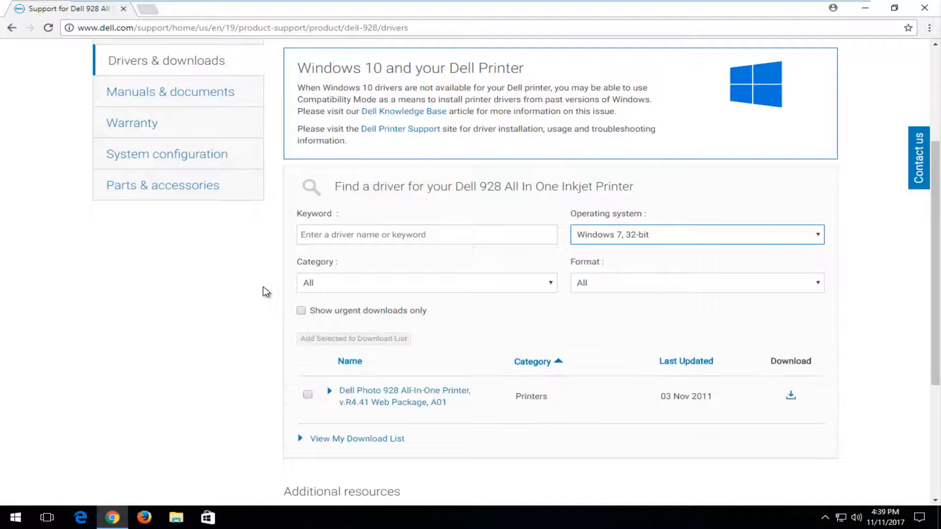
pyautogui.scroll(-1, 268, 292)
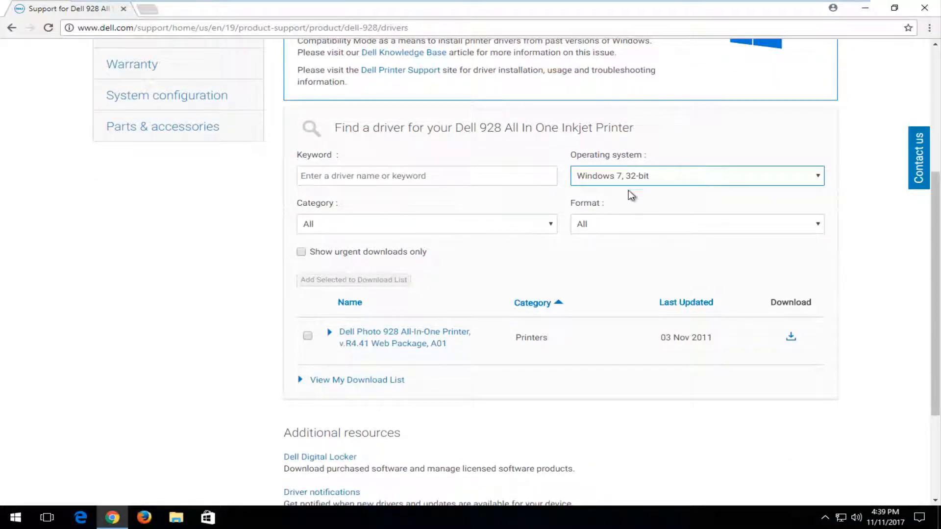
# Keep Windows 7, 32-bit, set Category to Printers and tick the Dell Photo 928 web package row
pyautogui.click(613, 179)
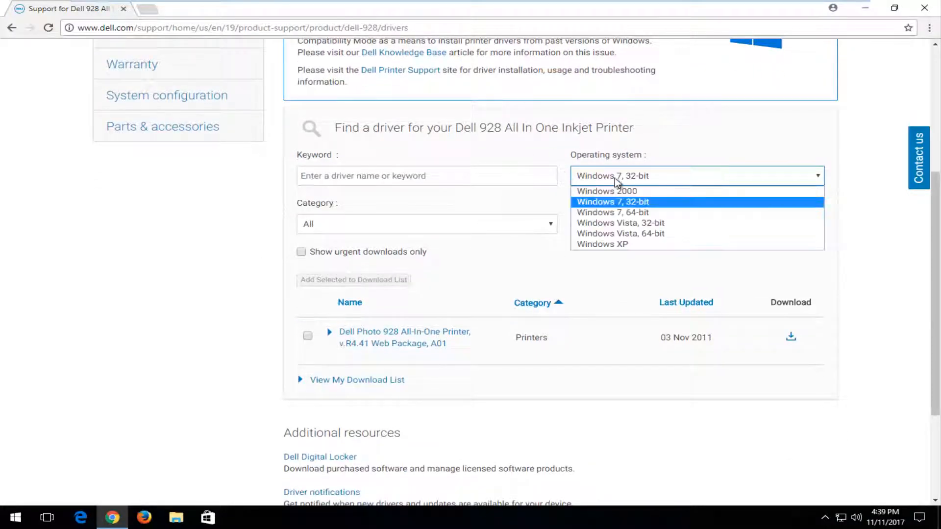
pyautogui.click(609, 183)
pyautogui.click(609, 182)
pyautogui.click(351, 224)
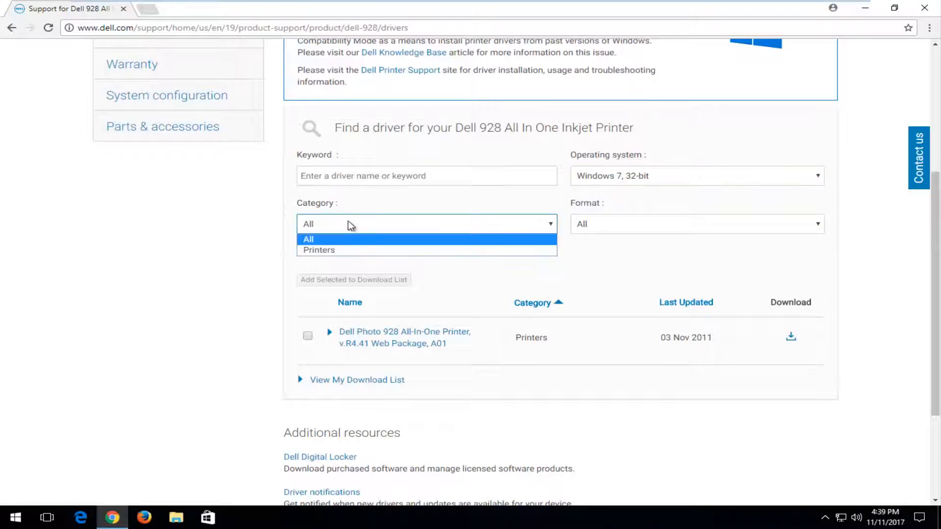
pyautogui.click(321, 263)
pyautogui.click(318, 225)
pyautogui.click(324, 250)
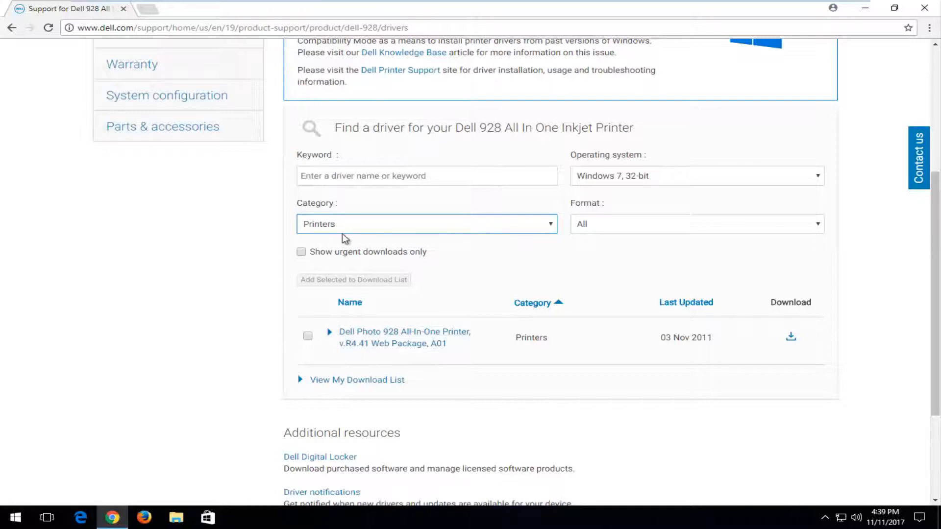
pyautogui.click(622, 228)
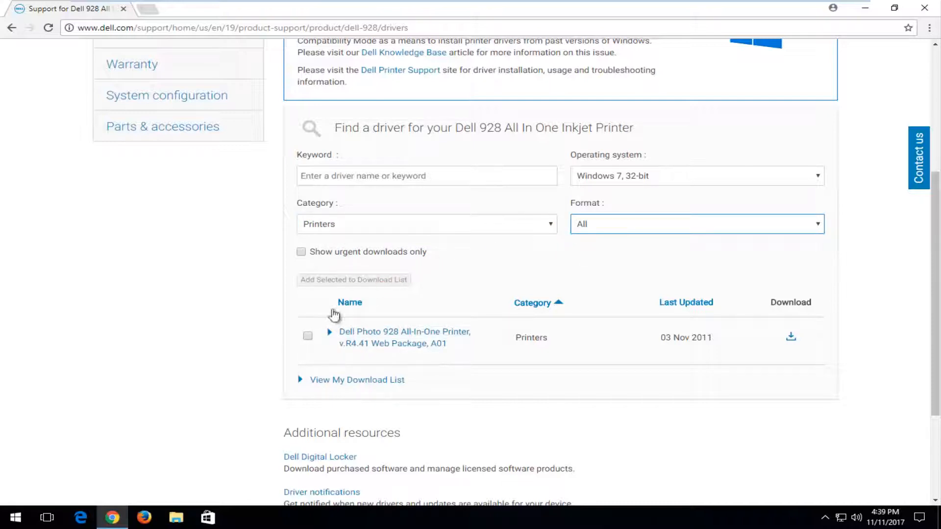
pyautogui.click(308, 338)
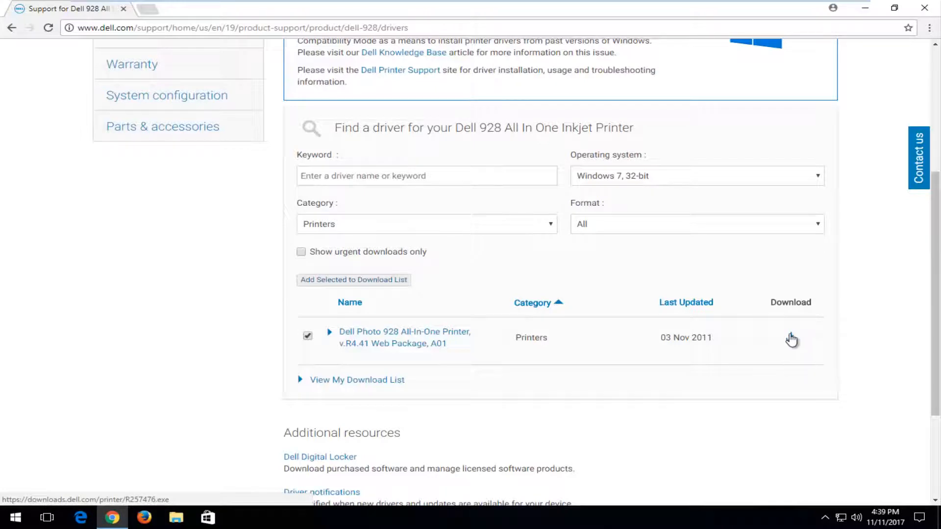
# Download the Dell Photo 928 web package R257476.exe from its row
pyautogui.click(792, 338)
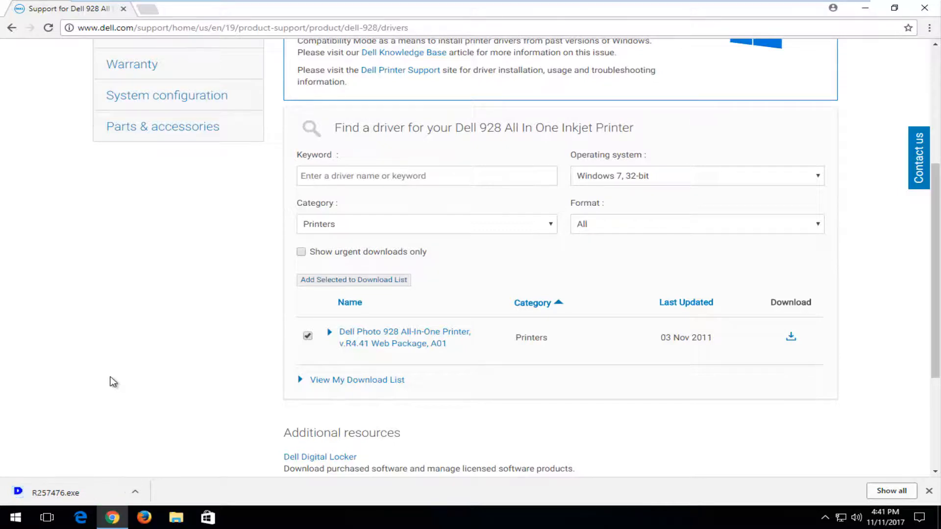
# Run R257476.exe from the download bar, allow UAC changes and accept the Windows 7 32-bit notice
pyautogui.click(34, 492)
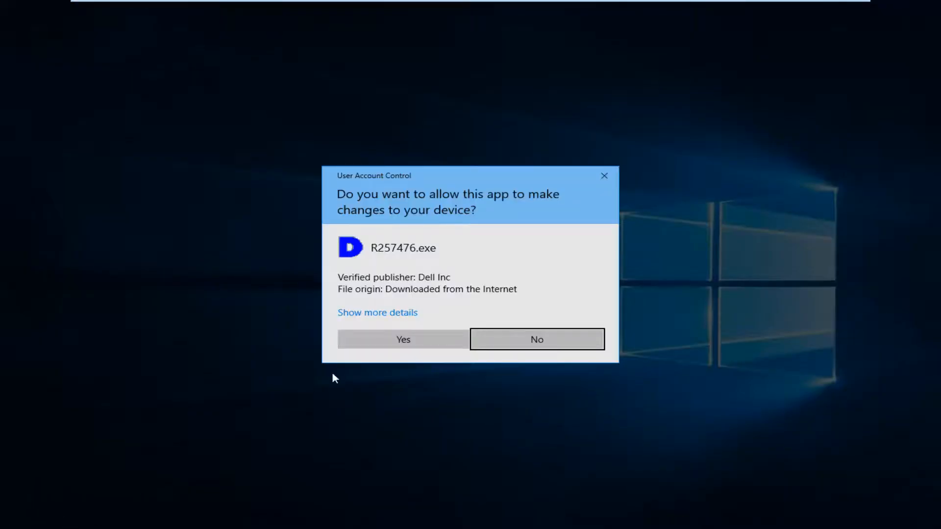
pyautogui.click(370, 339)
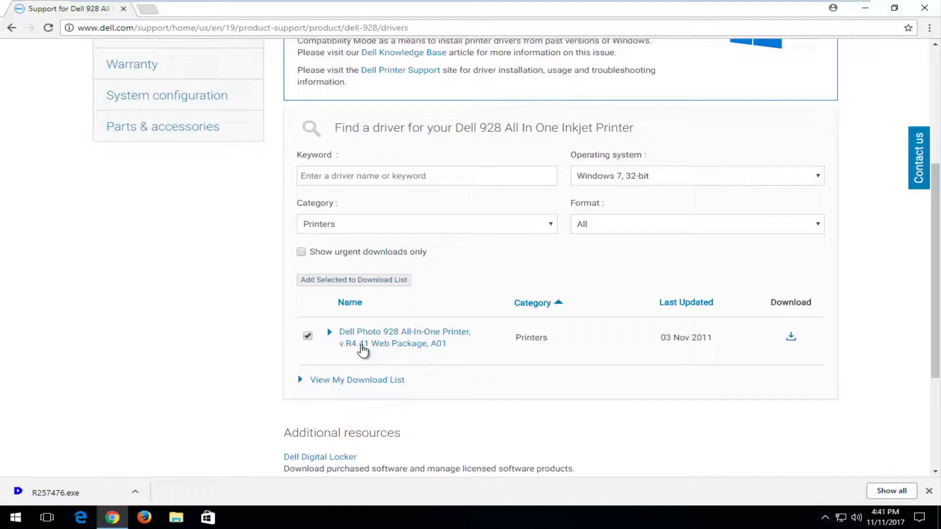
pyautogui.click(862, 9)
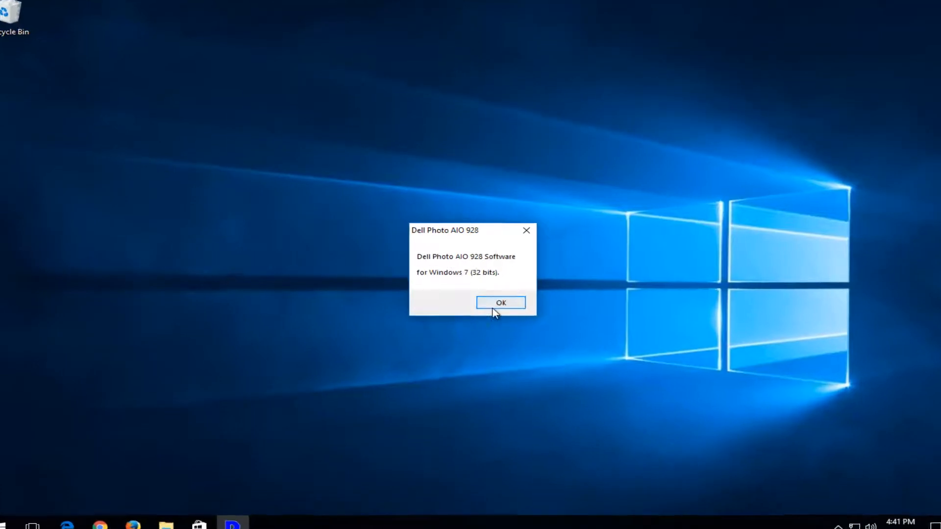
pyautogui.click(503, 309)
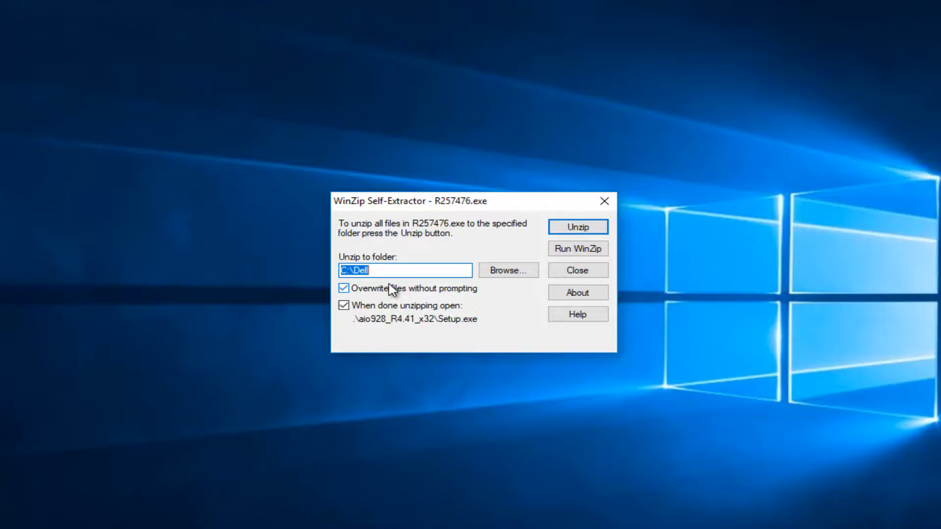
# Unzip the package into C:\Dell and confirm the success message to launch Setup
pyautogui.click(371, 269)
pyautogui.click(567, 227)
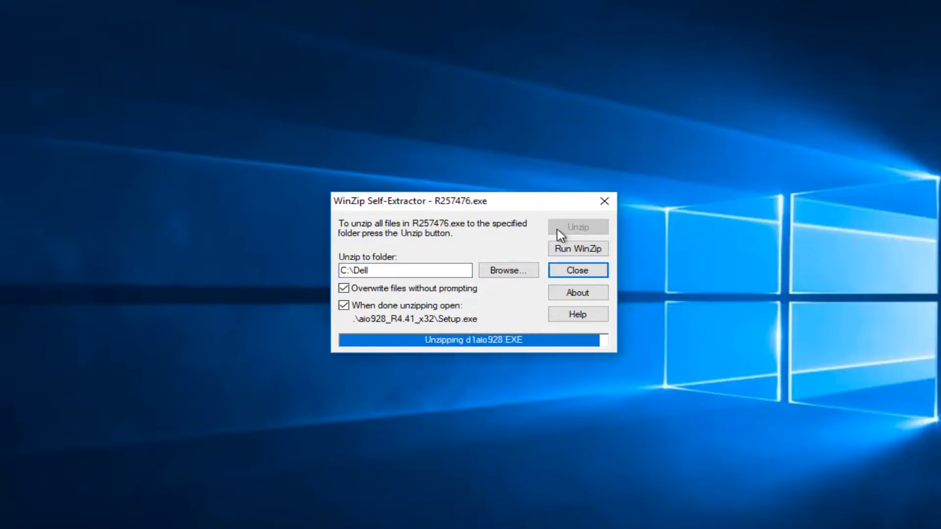
pyautogui.click(522, 309)
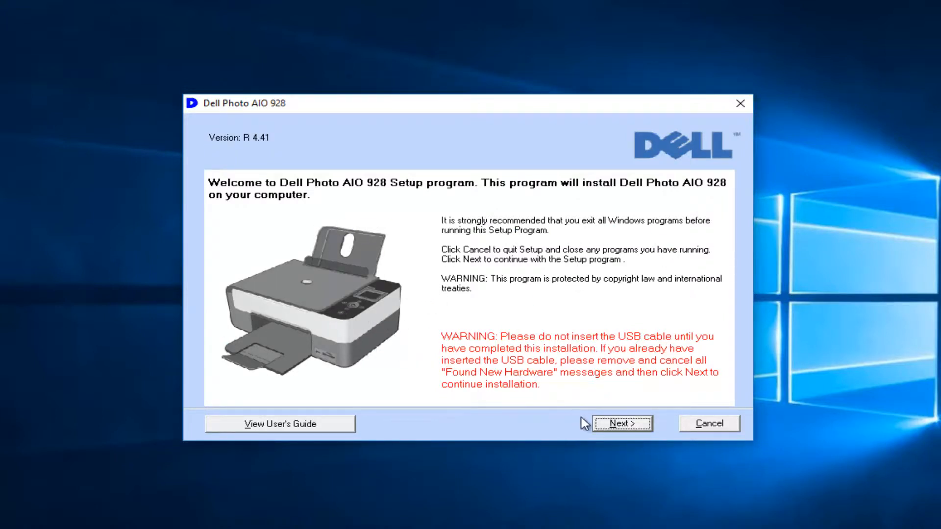
# Pass the welcome page, accept the license, keep default components and begin installing
pyautogui.click(617, 427)
pyautogui.click(617, 427)
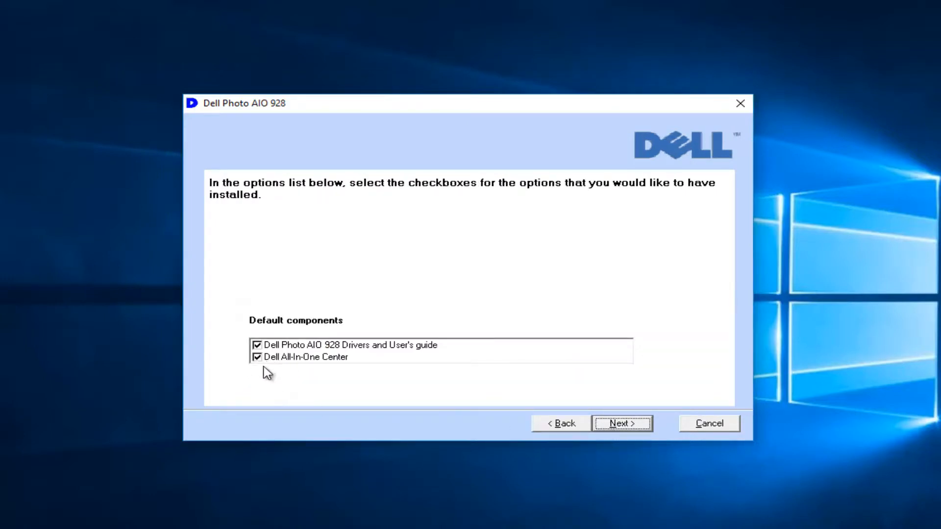
pyautogui.press('Return')
pyautogui.press('Return')
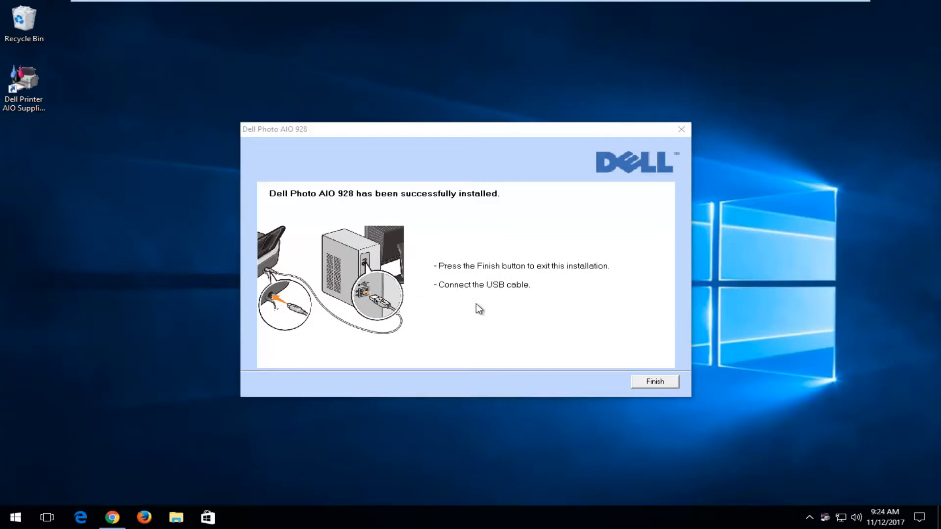
# Finish the Dell Photo AIO 928 setup from its success page
pyautogui.click(643, 383)
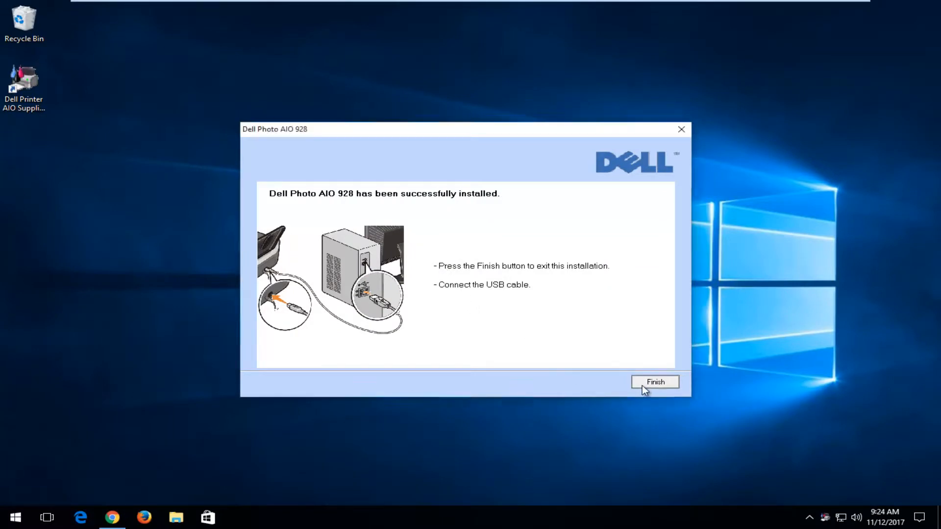